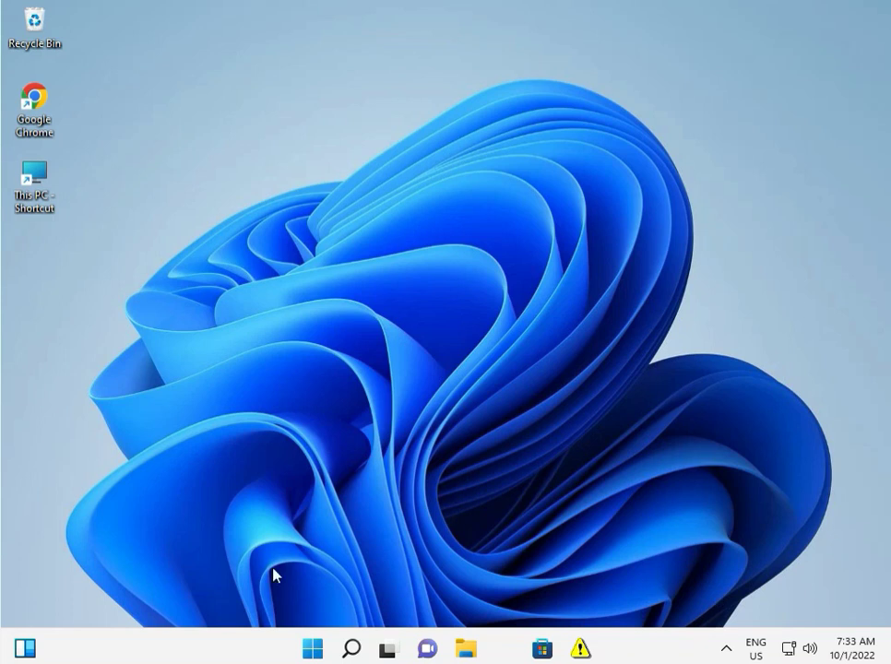
Search Windows for "con" and open Control Panel
click(313, 651)
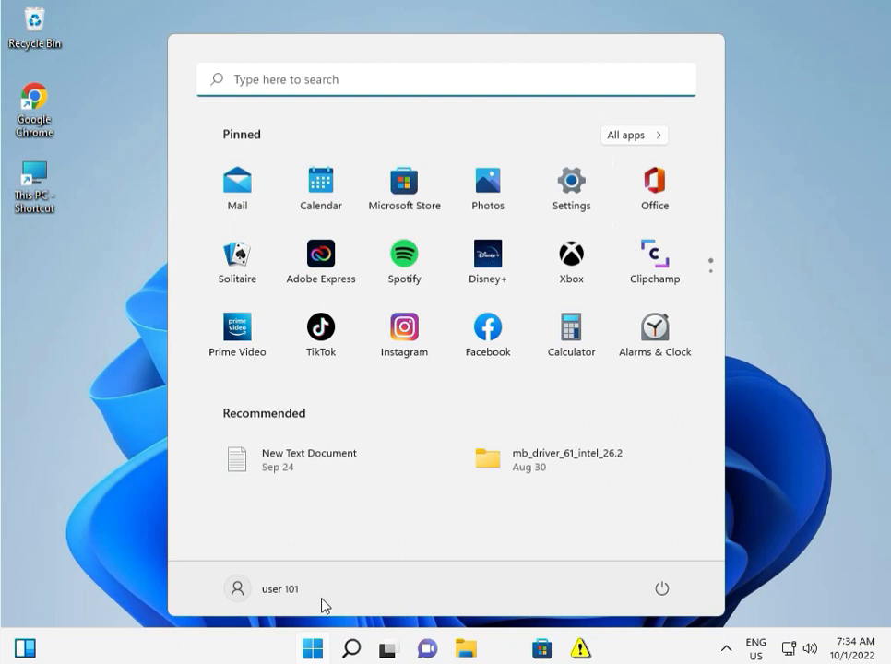
click(273, 87)
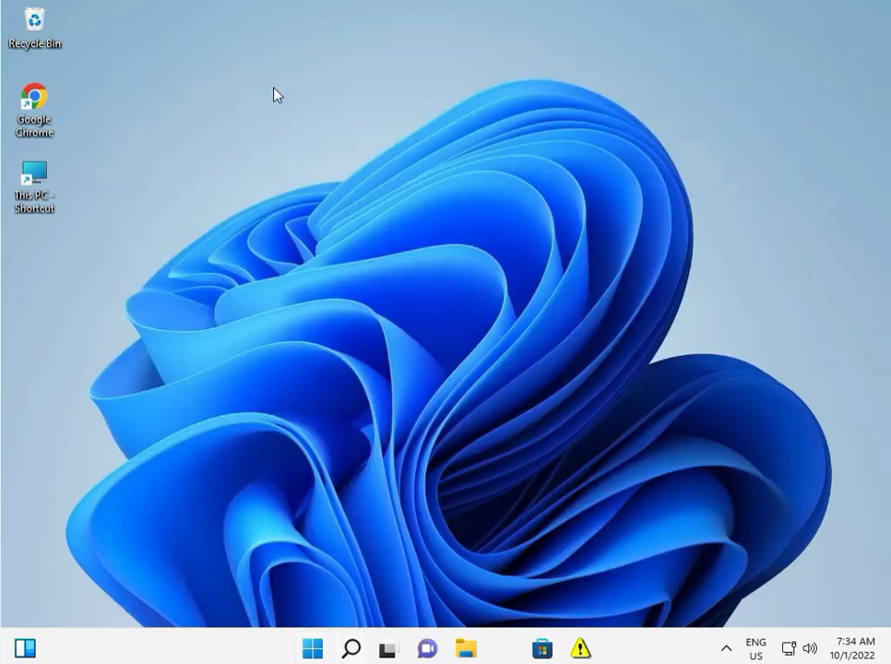
text(c)
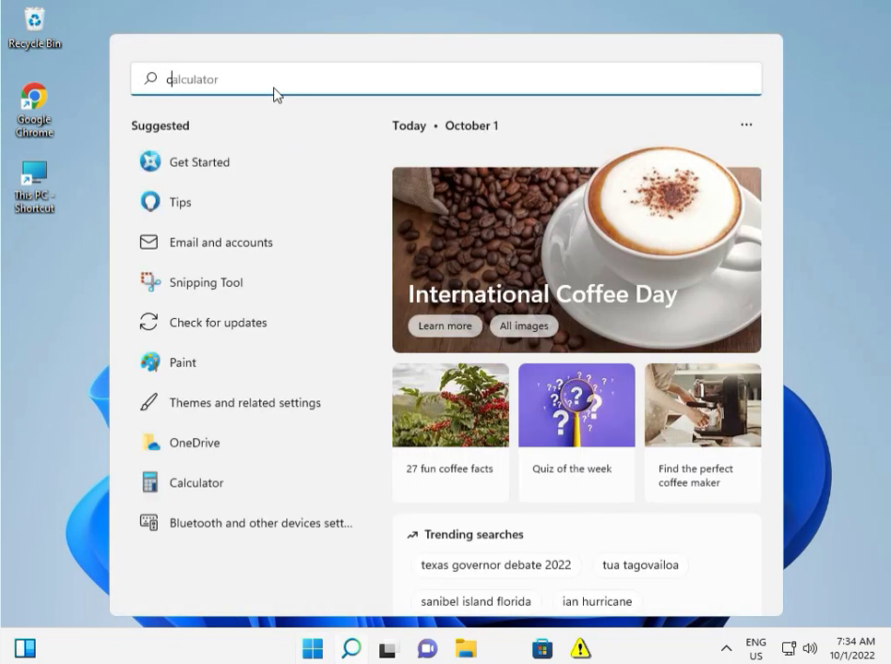
text(on)
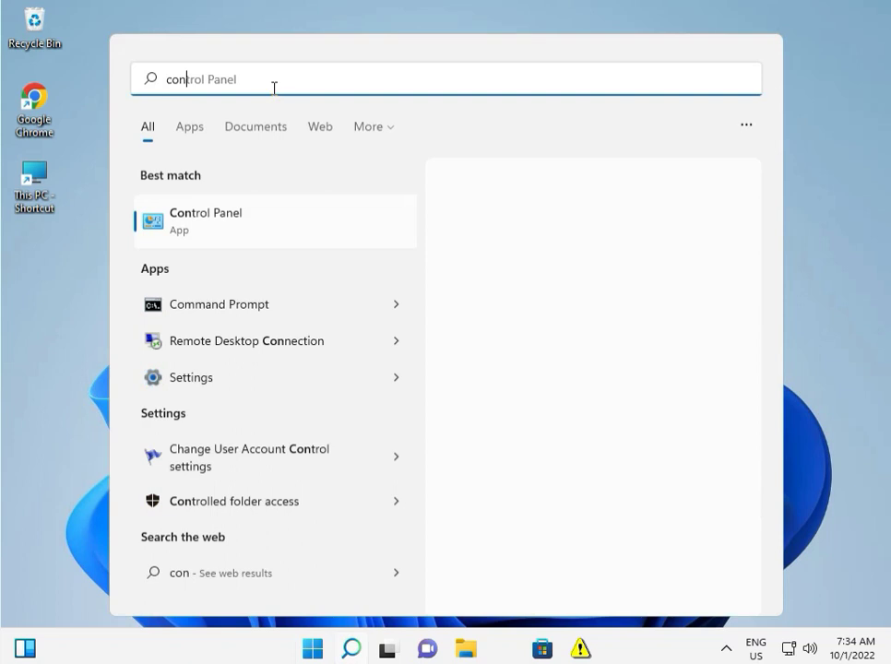
click(219, 235)
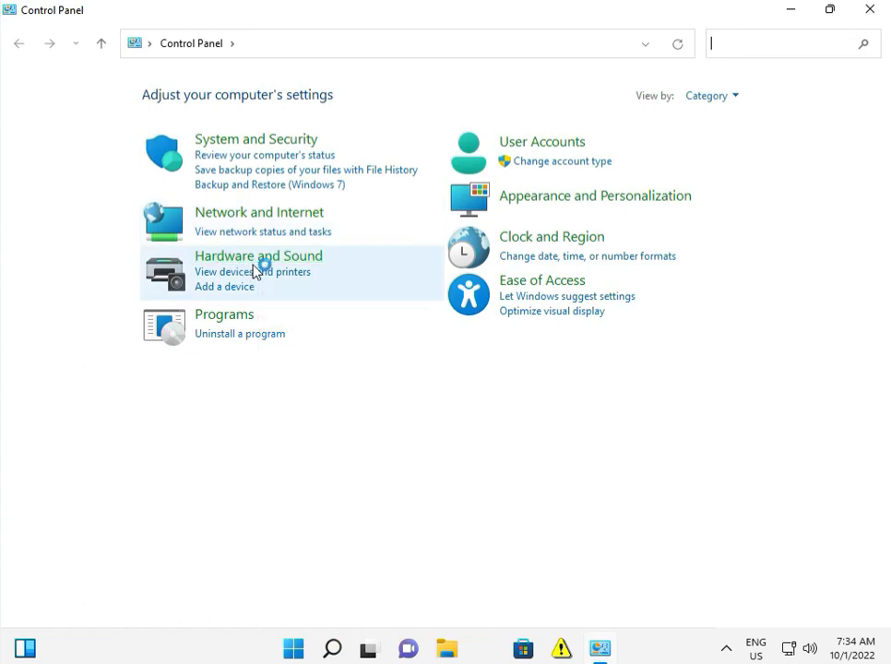
View devices and printers under Hardware and Sound, and close the Windows Security notification
click(714, 95)
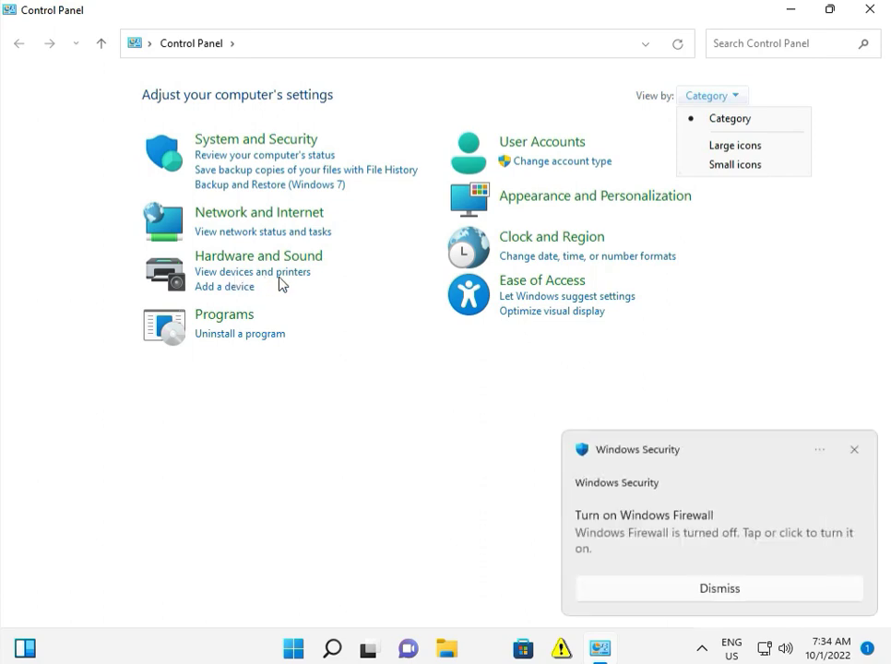
click(284, 276)
click(284, 275)
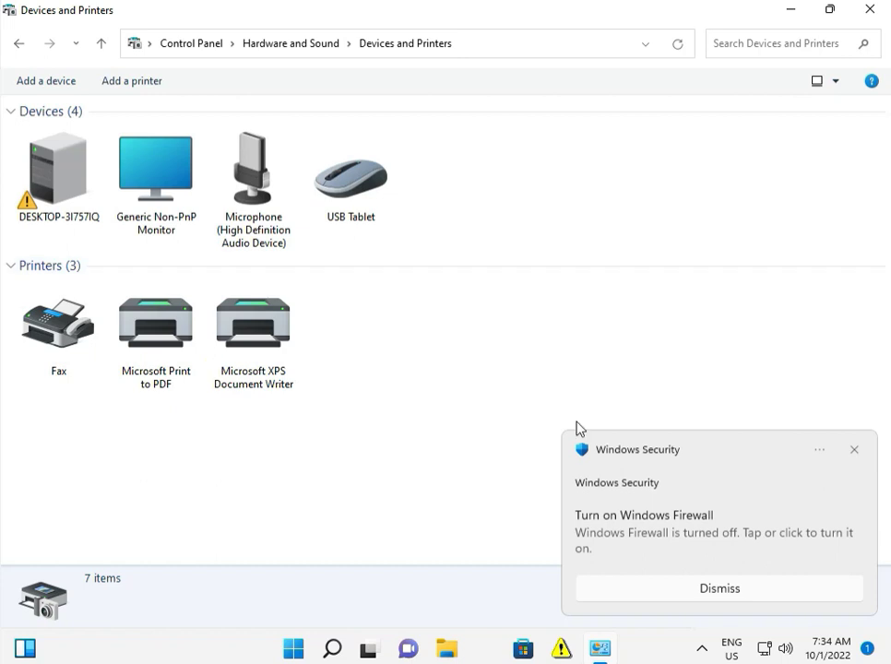
click(855, 452)
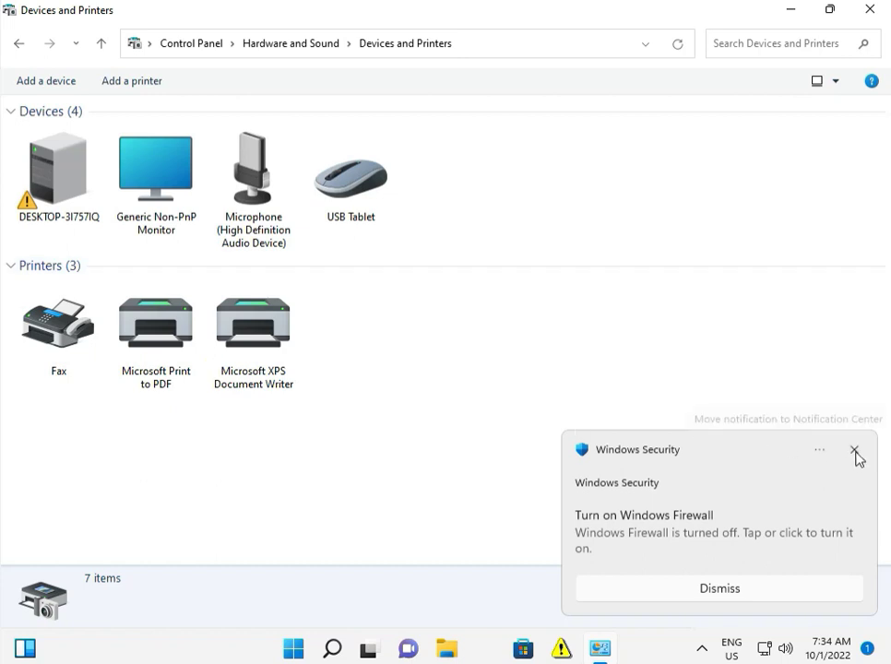
Remove the Microsoft XPS Document Writer from the printers and confirm the removal
click(255, 318)
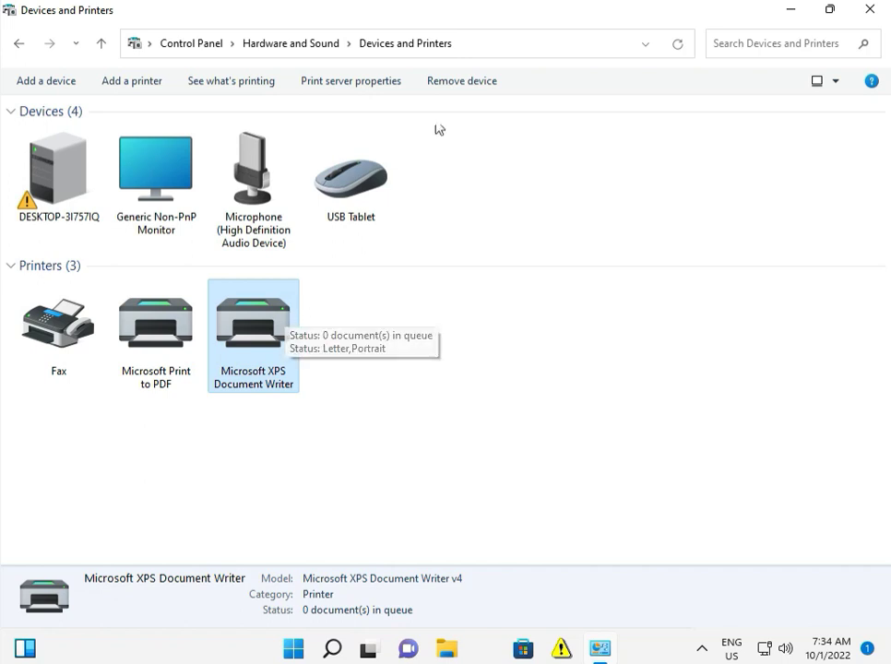
click(479, 85)
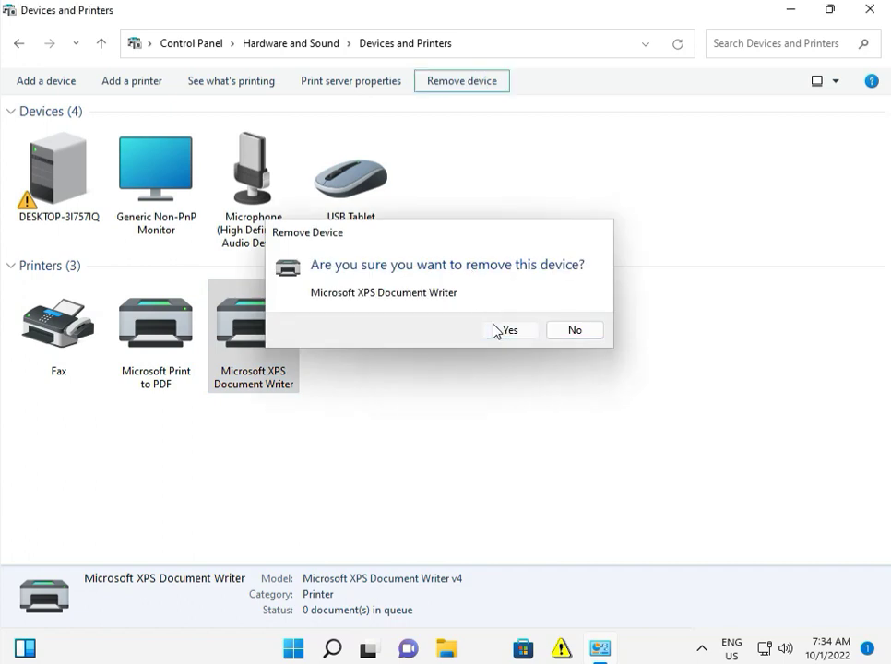
click(495, 329)
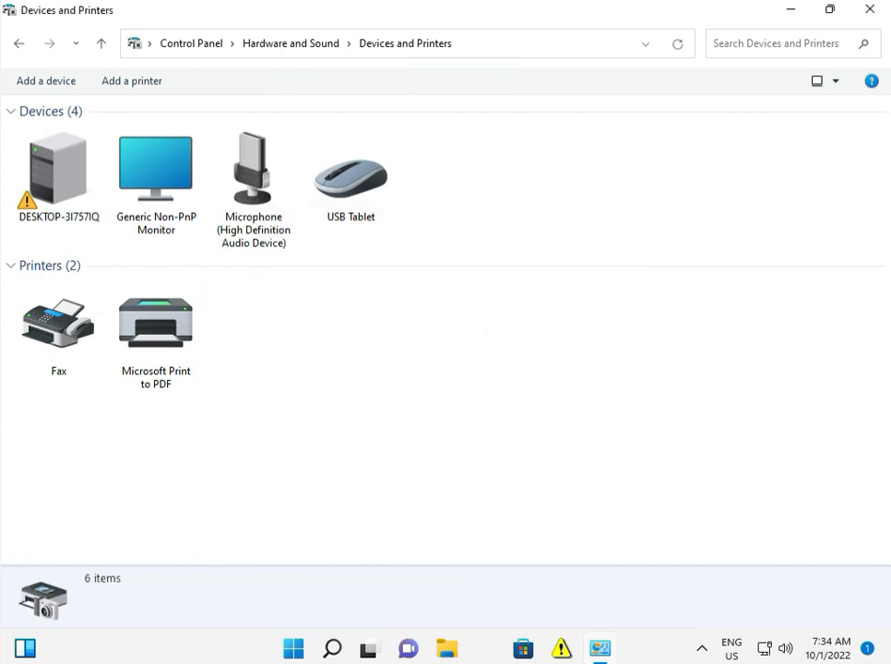
Look through the installed programs in Programs and Features, select Microsoft Update Health Tools, and close Control Panel
click(180, 48)
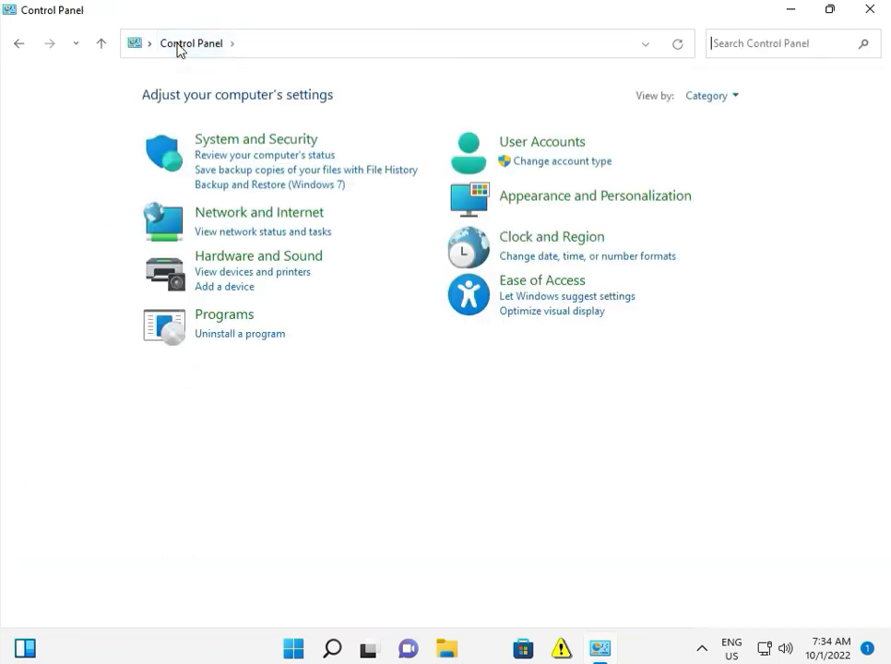
click(243, 339)
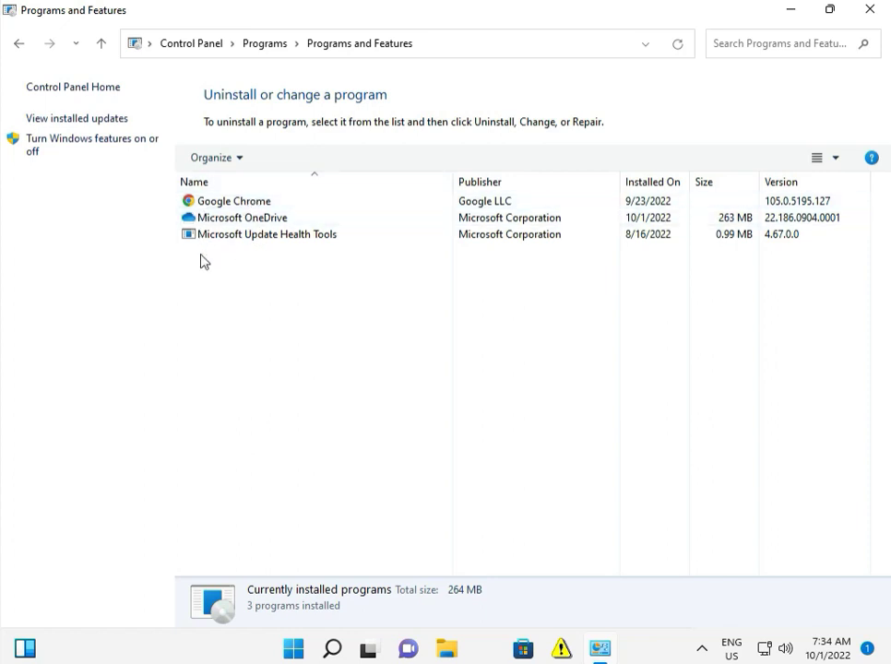
click(258, 235)
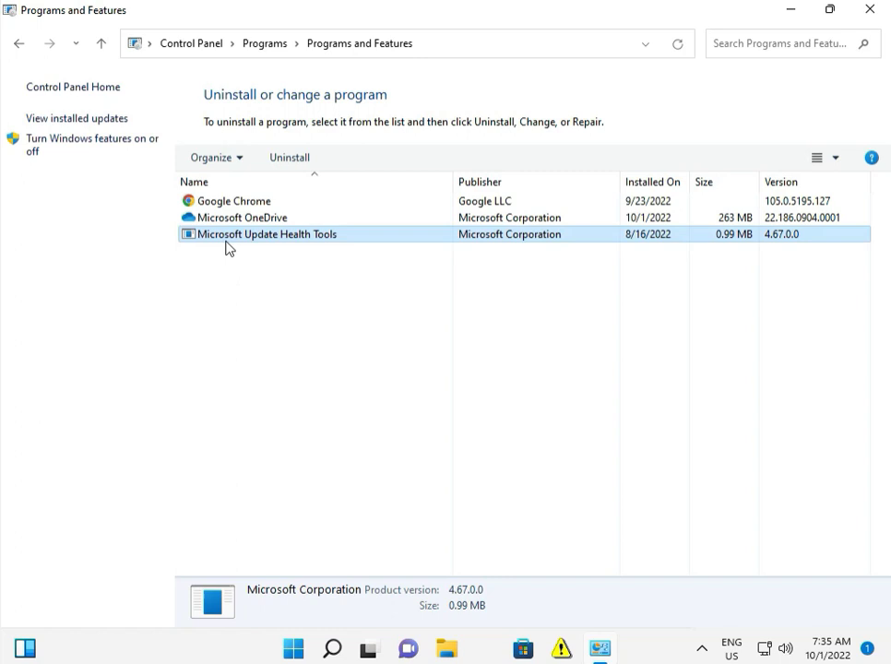
click(867, 11)
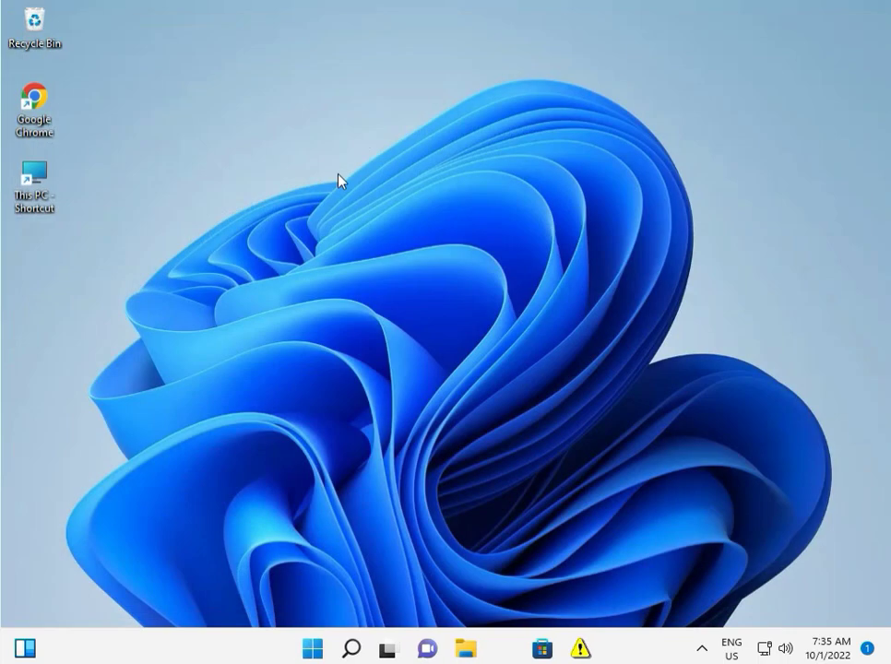
Open Google Chrome and dismiss the offer to restore pages
double_click(35, 95)
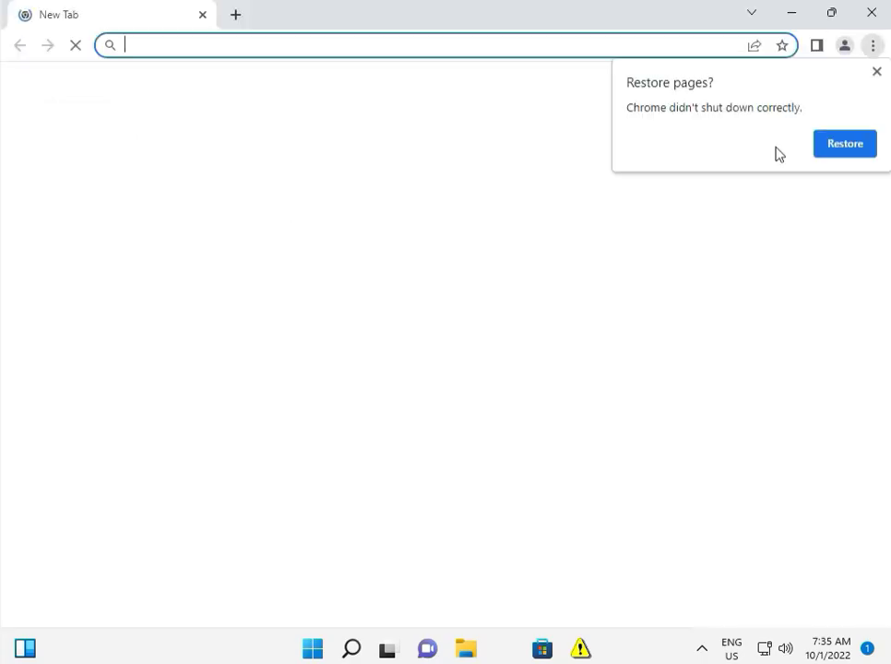
click(875, 74)
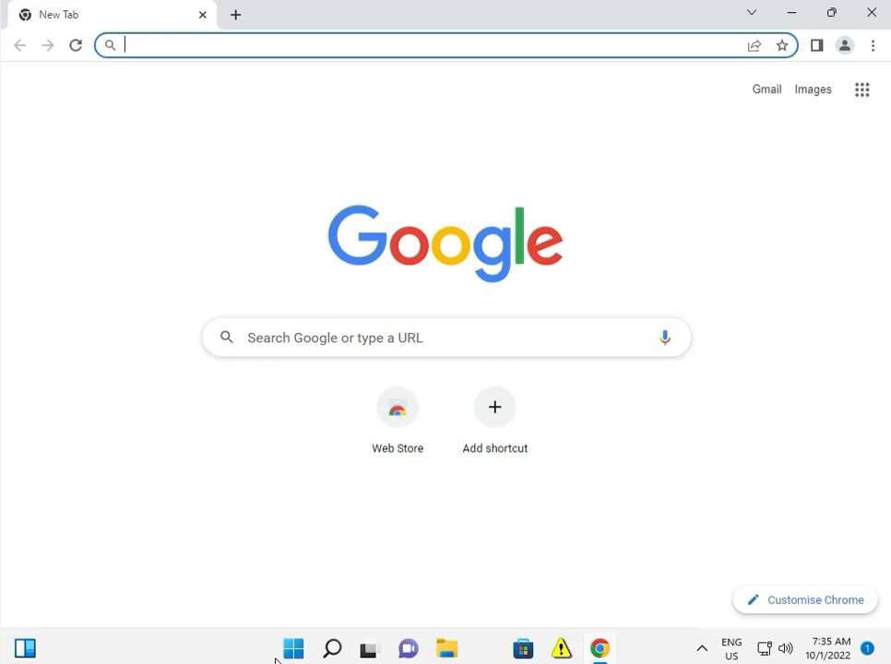
Reopen Control Panel through Windows search and view devices and printers
click(281, 658)
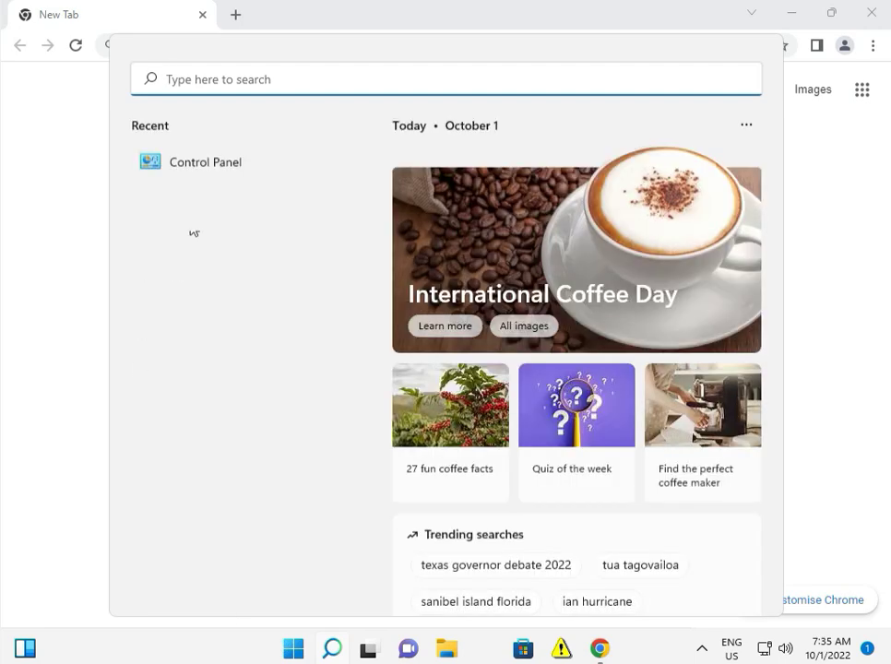
key(Escape)
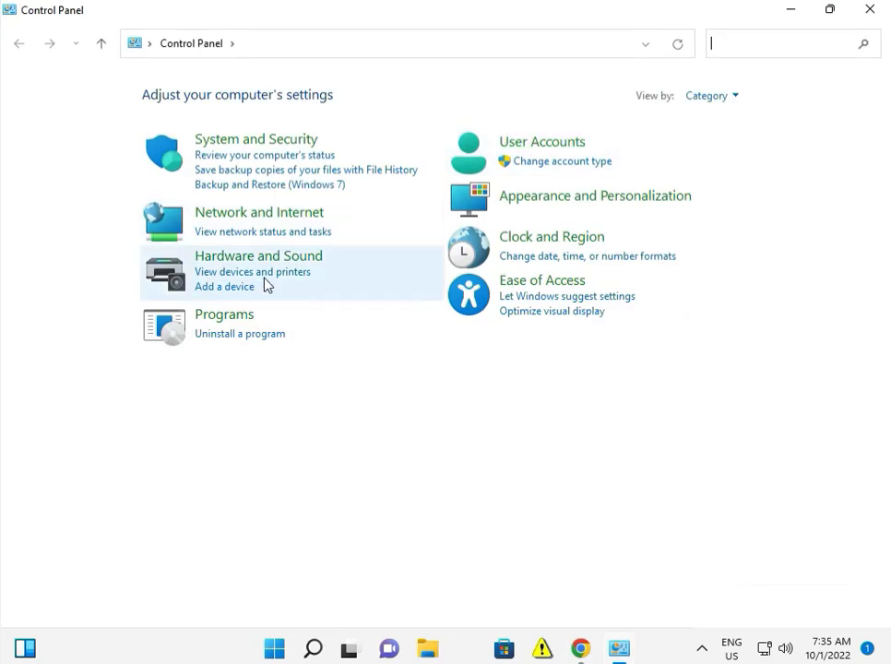
click(254, 273)
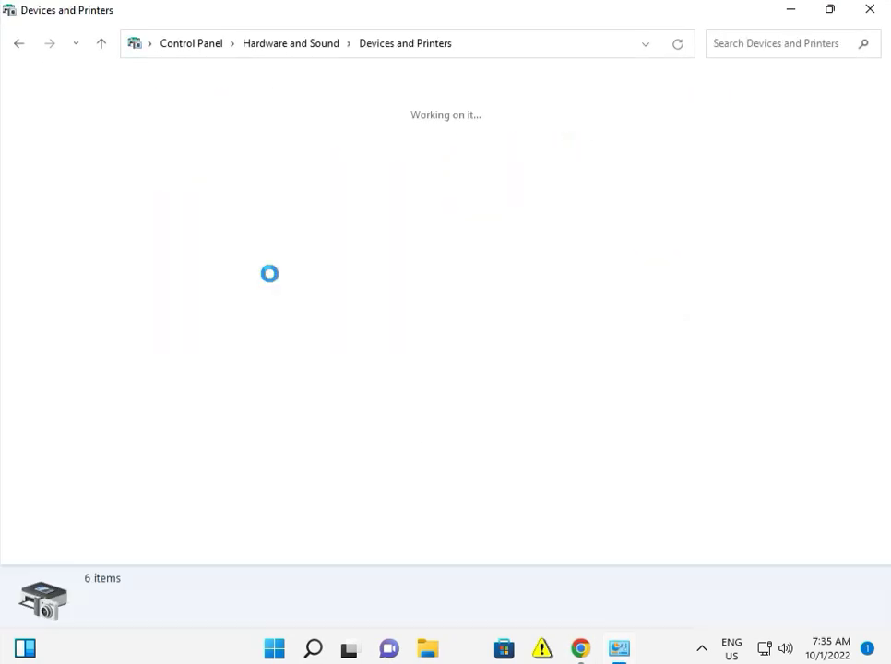
Try to add an unlisted printer with the option for finding an older printer, and close the wizard during its search
click(123, 83)
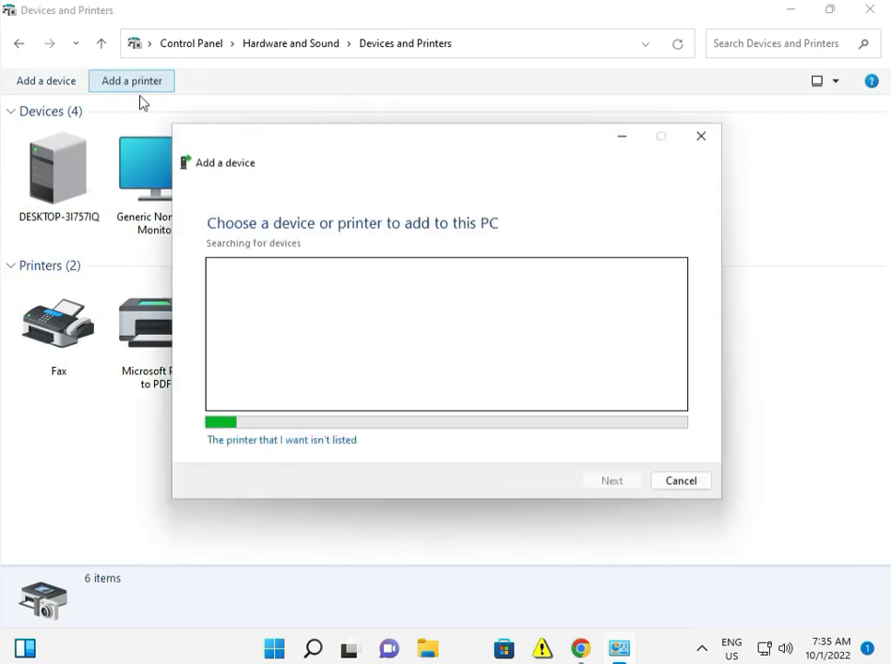
click(350, 440)
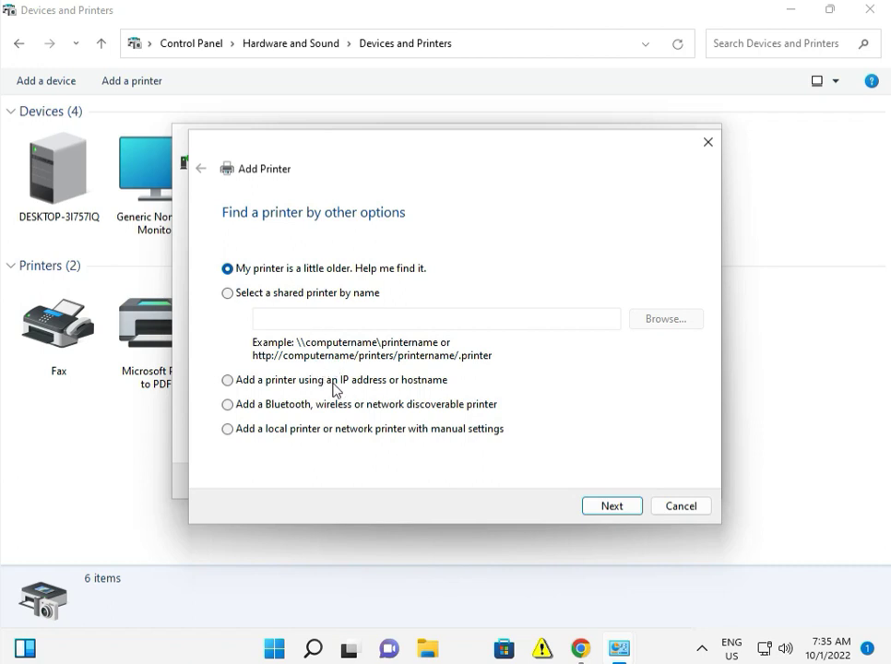
click(319, 294)
click(307, 270)
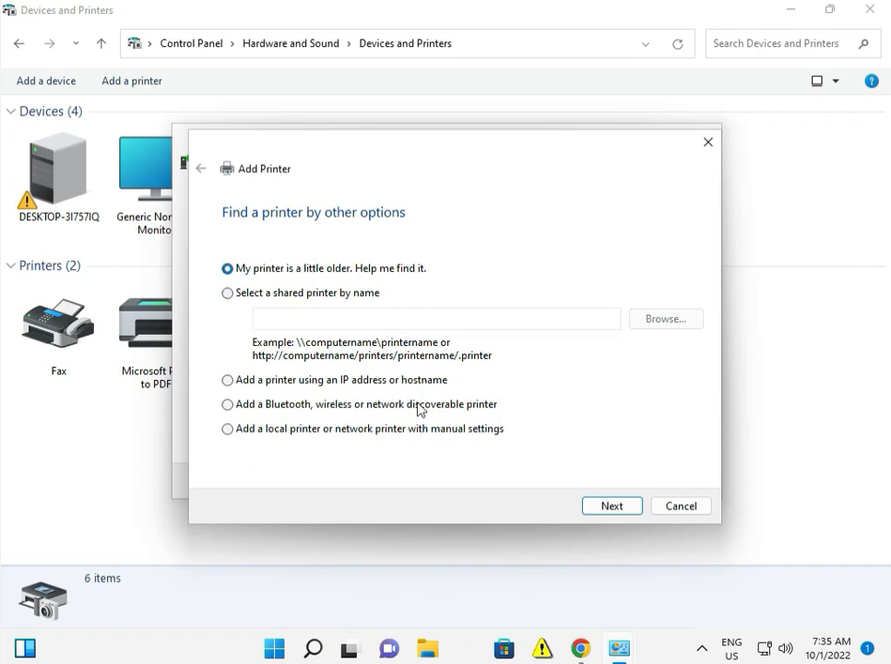
click(601, 507)
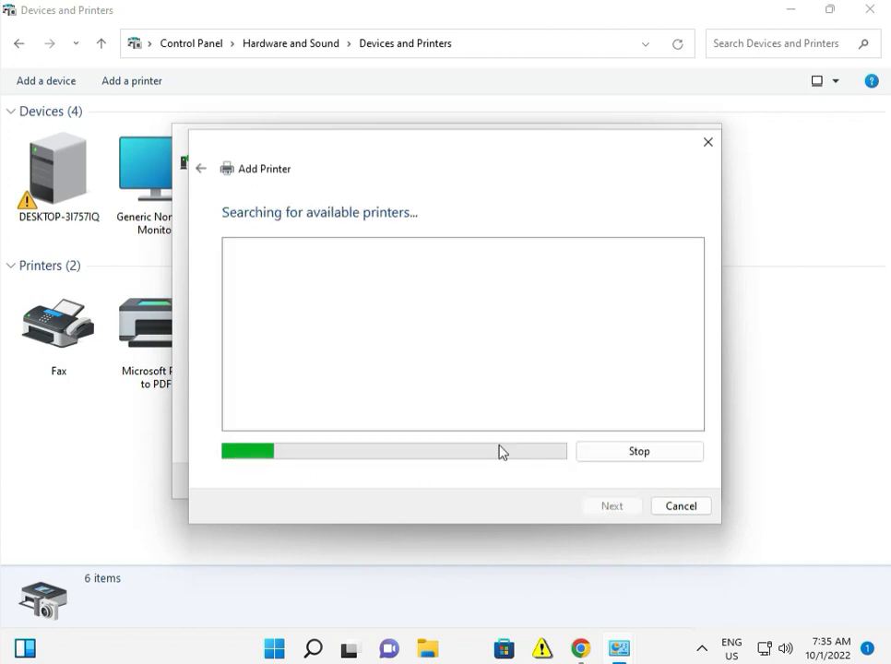
click(704, 145)
click(706, 145)
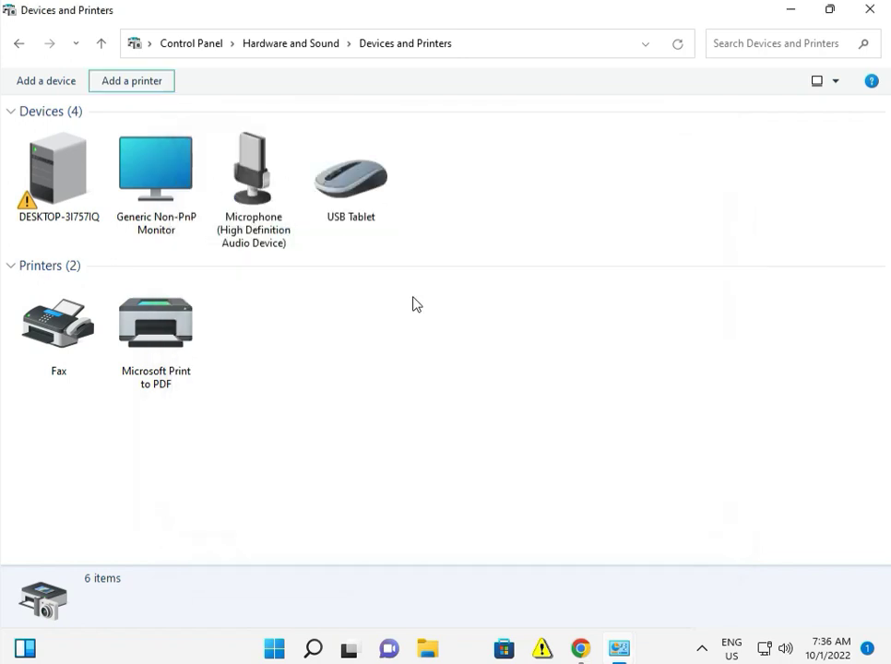
Switch to Google Chrome, search for "hp laserjet 1020 plus driver" and open HP's software and drivers page for that printer
click(580, 649)
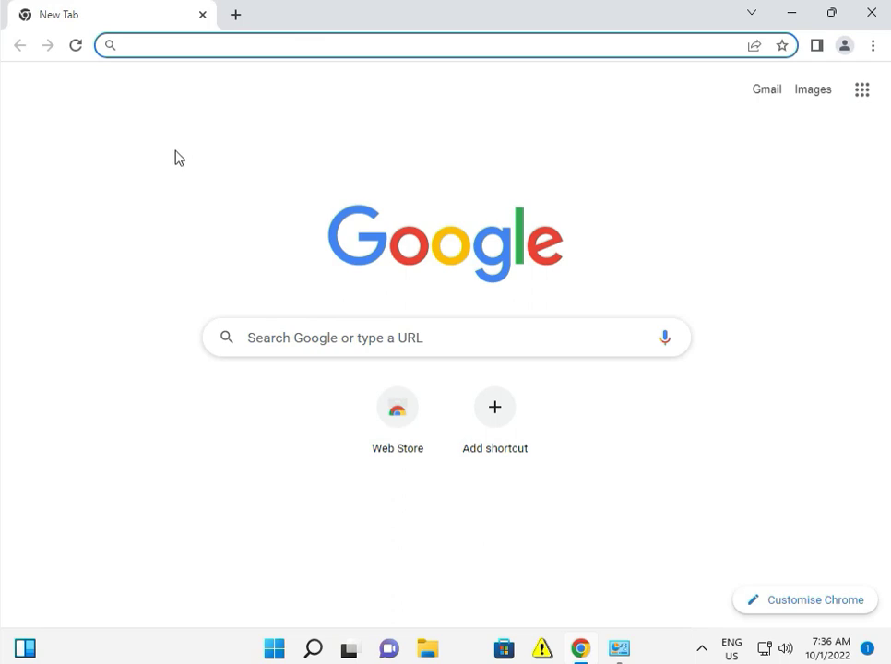
text(hp lag)
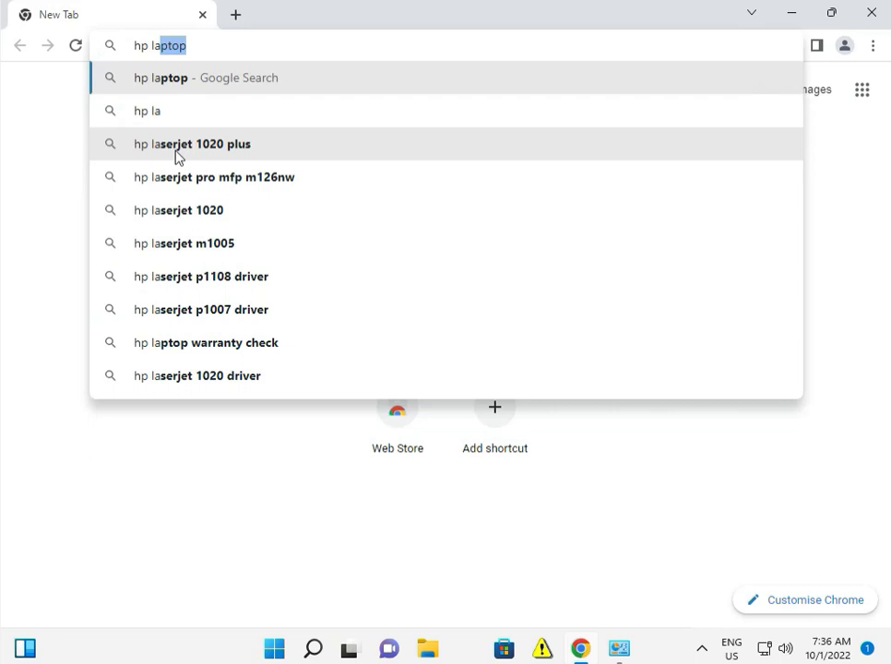
text(e)
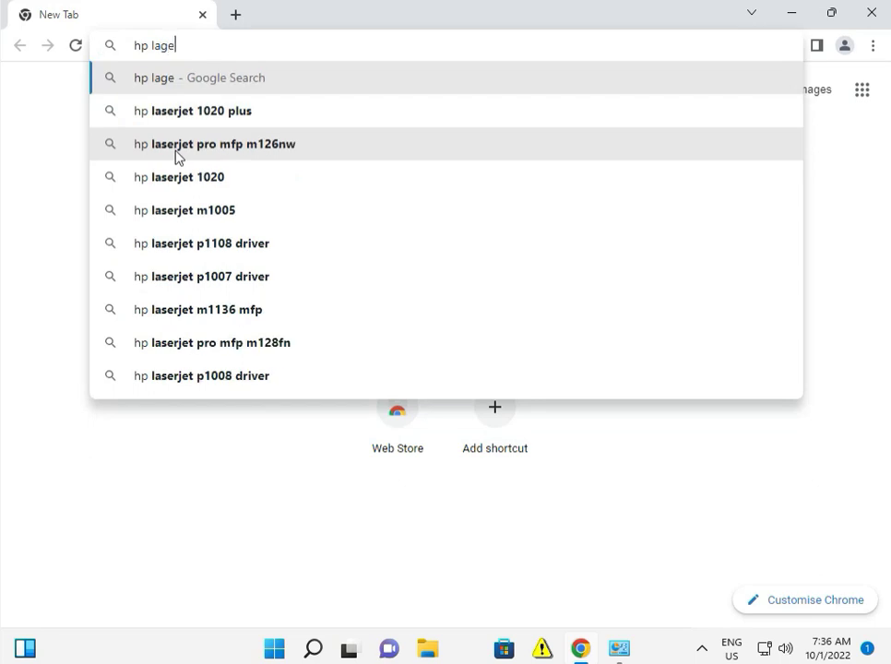
key(Down)
key(Down)
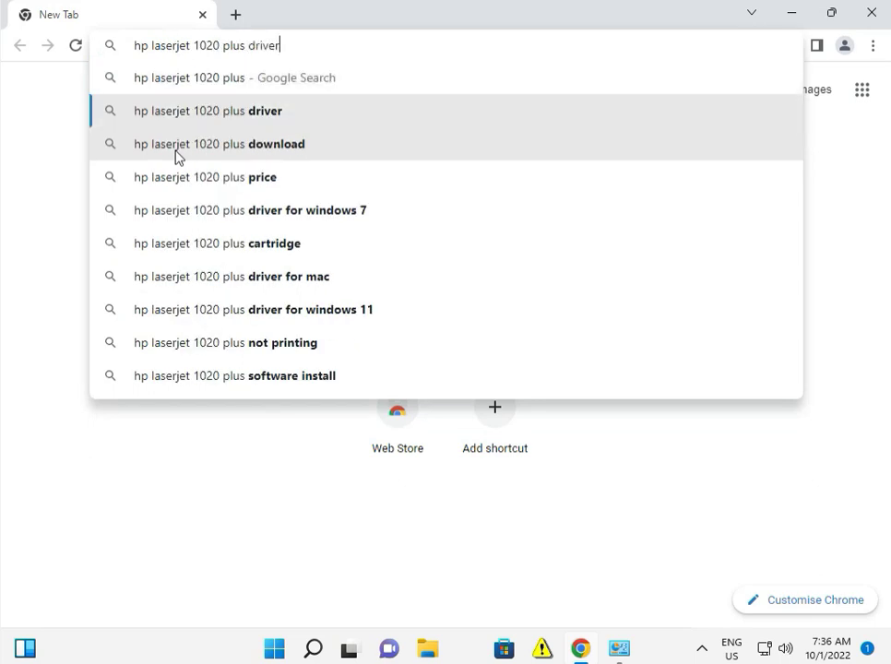
key(Return)
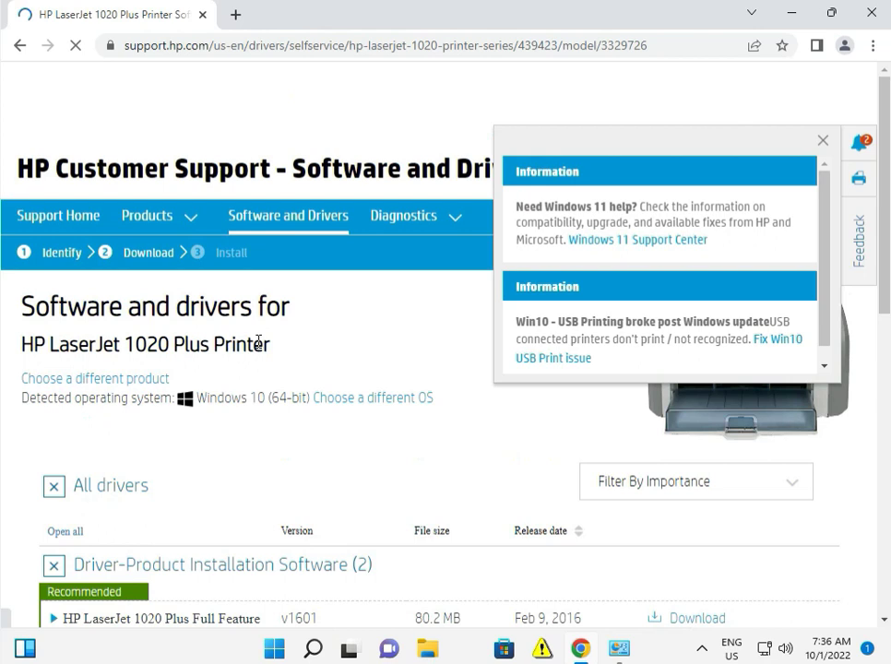
Change the driver page's preferred operating system version to Windows 11, accepting the site's cookies
click(364, 400)
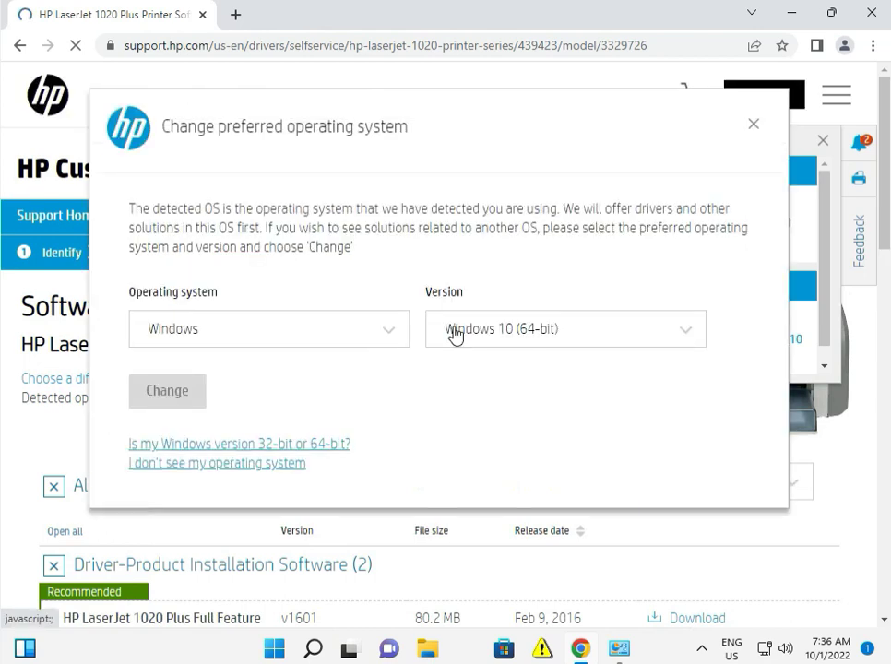
click(483, 337)
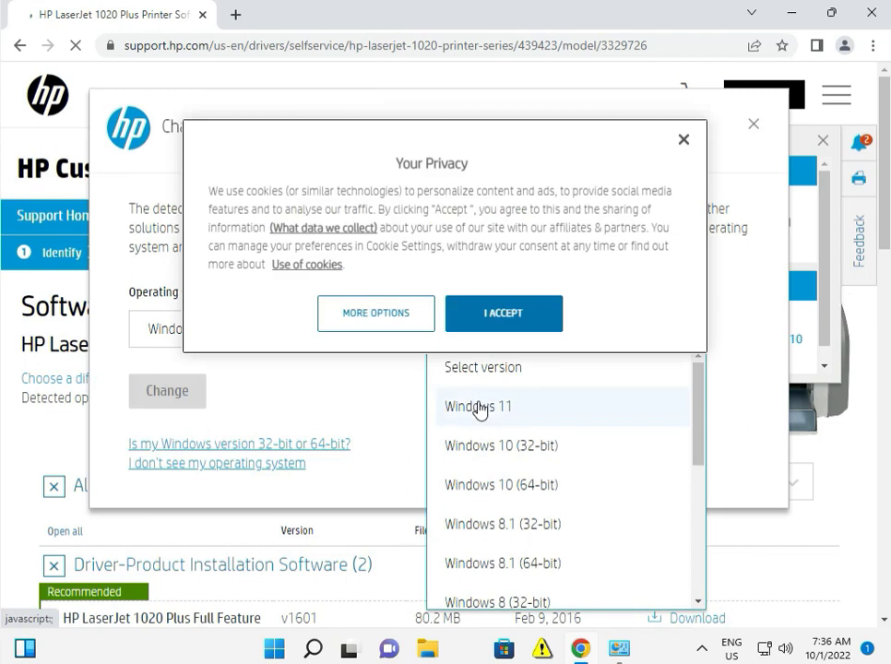
click(503, 323)
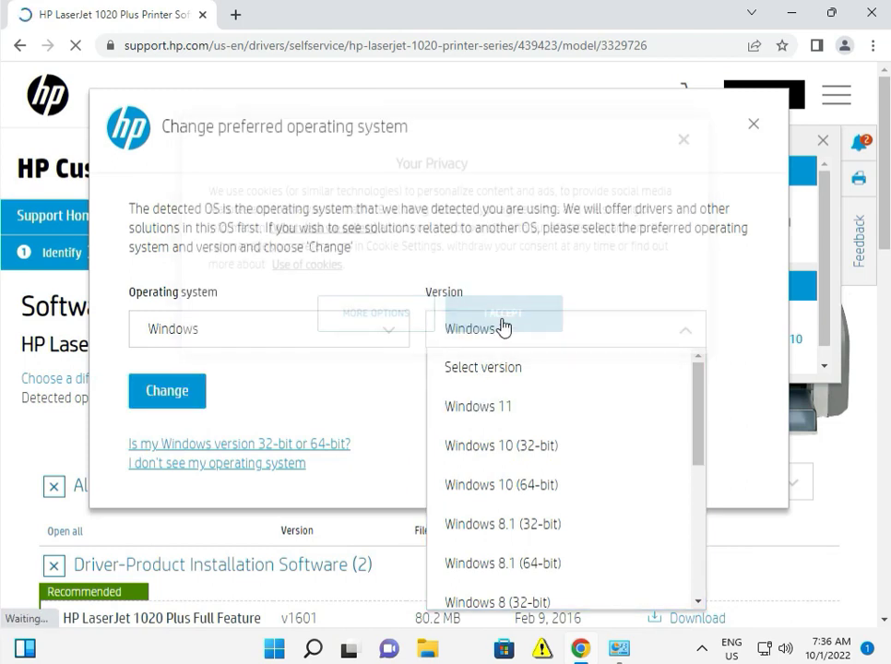
click(496, 412)
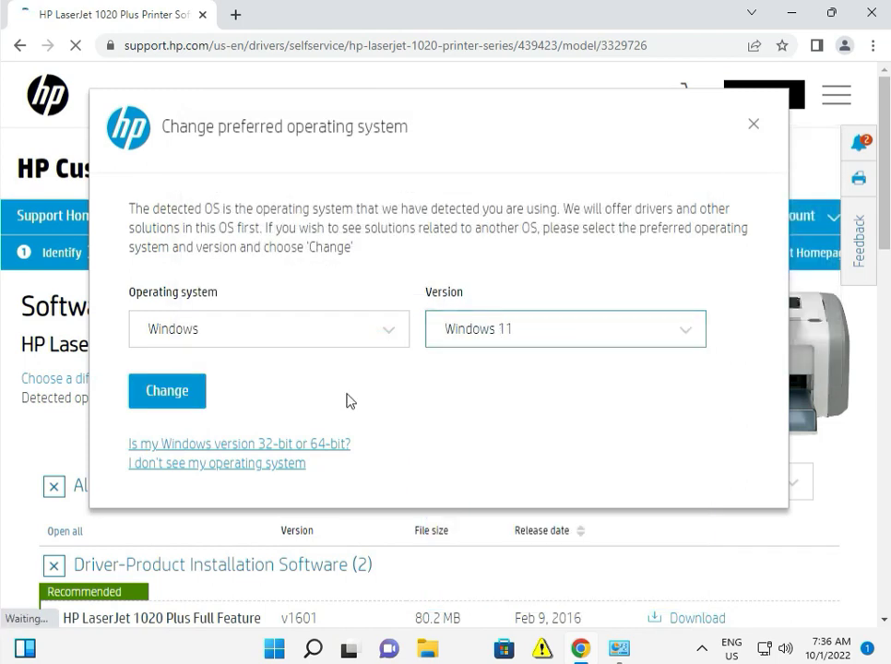
click(197, 391)
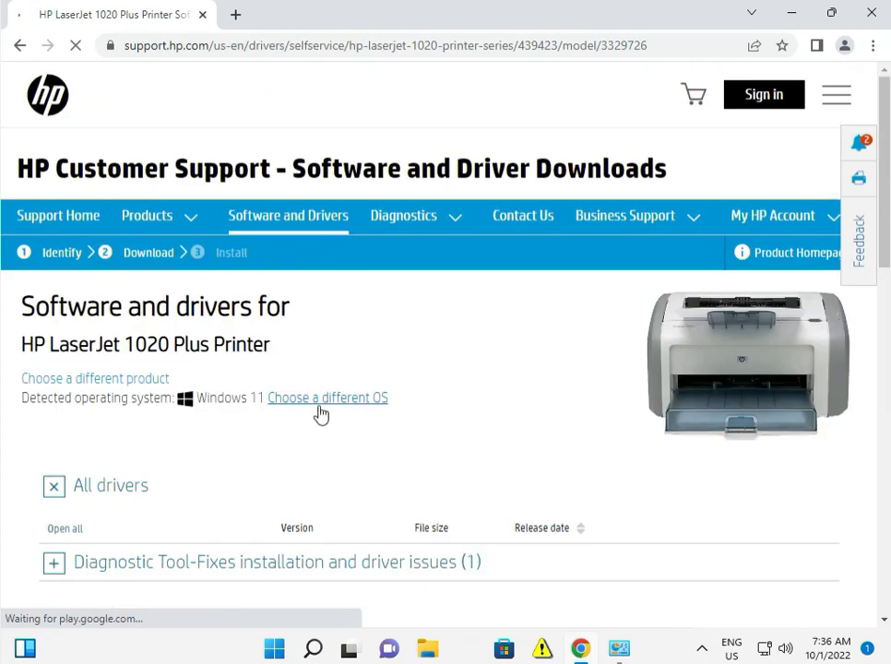
Change the driver page's preferred operating system version to Windows 10 (64-bit) and review the listed drivers
click(330, 402)
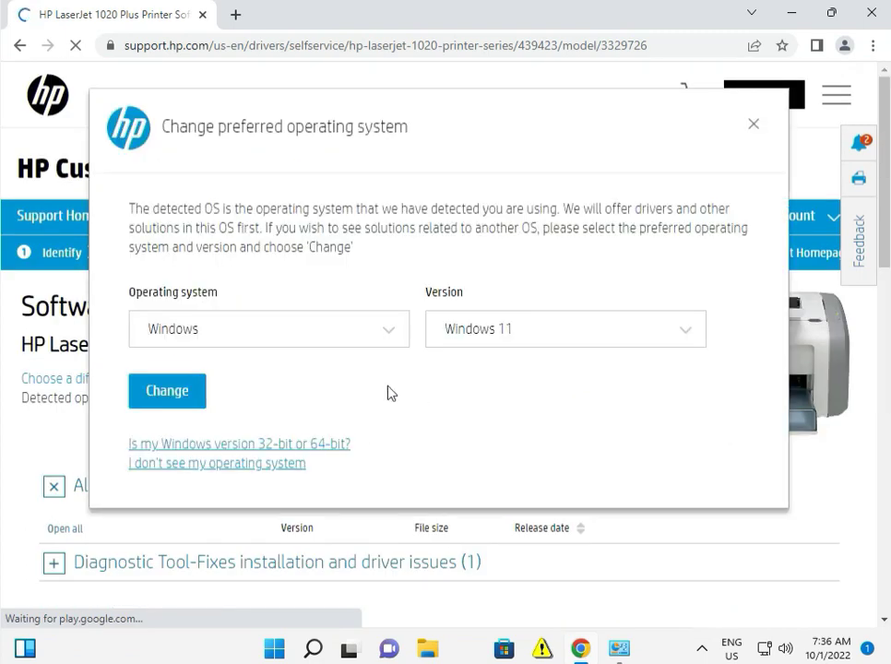
click(522, 334)
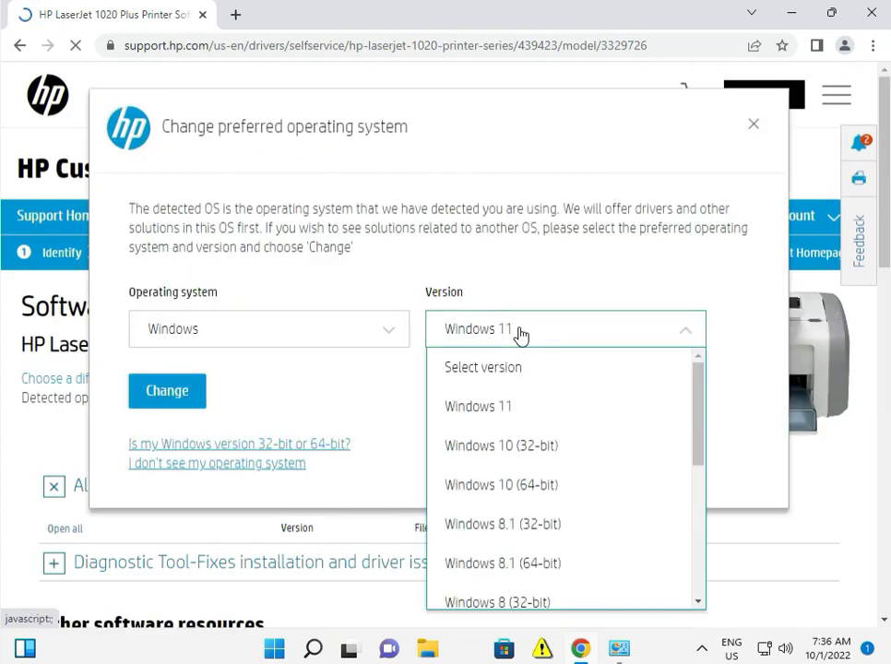
click(548, 490)
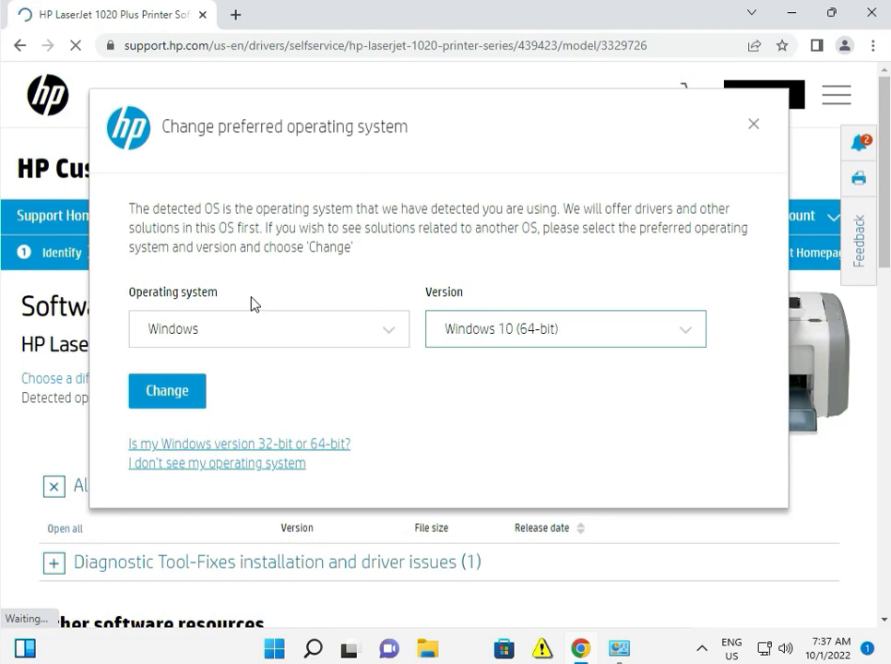
click(179, 392)
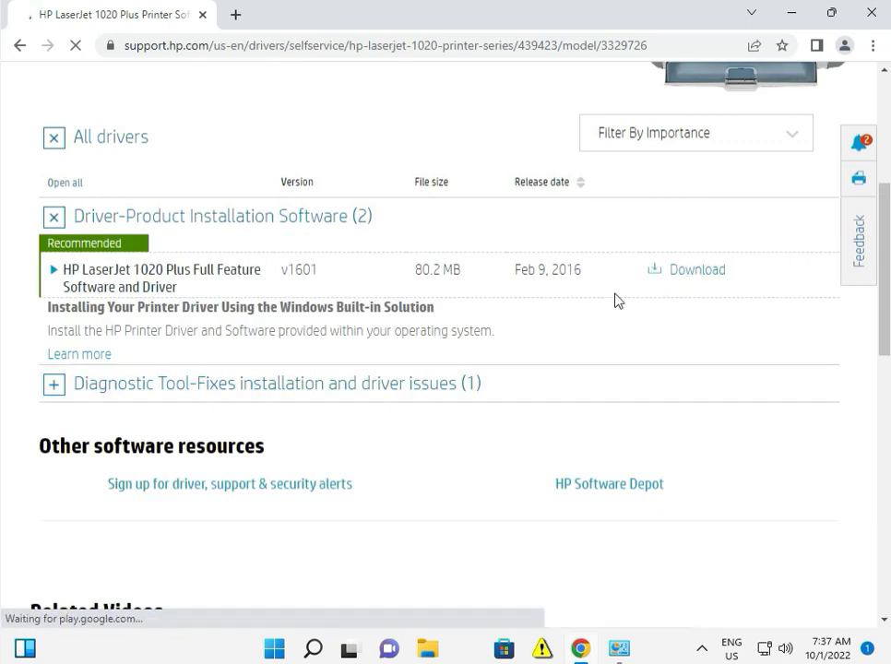
scroll(617, 282, up, 3)
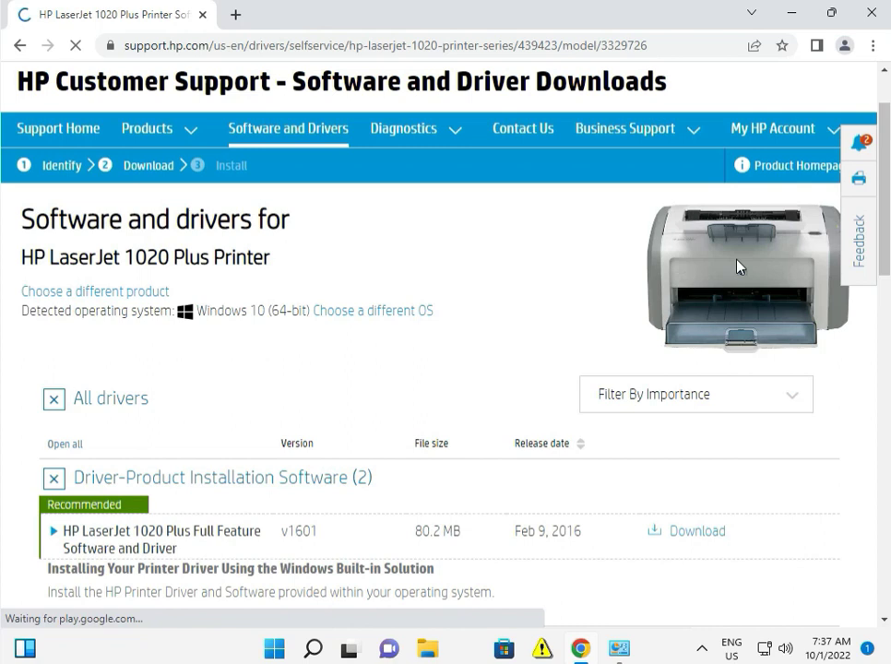